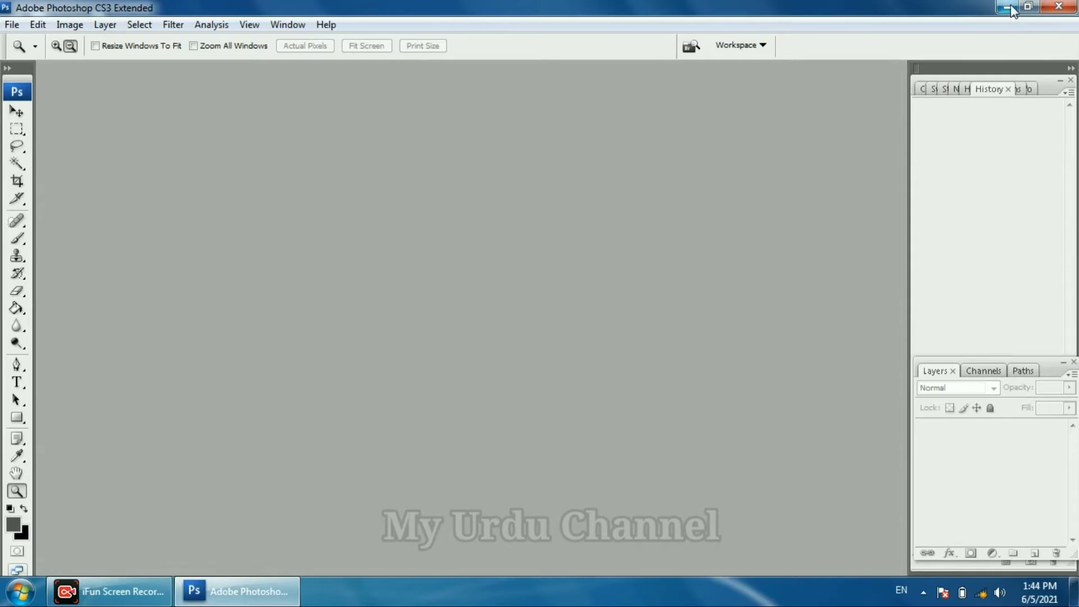
{"action": "left_click", "coordinate": [1006, 8]}
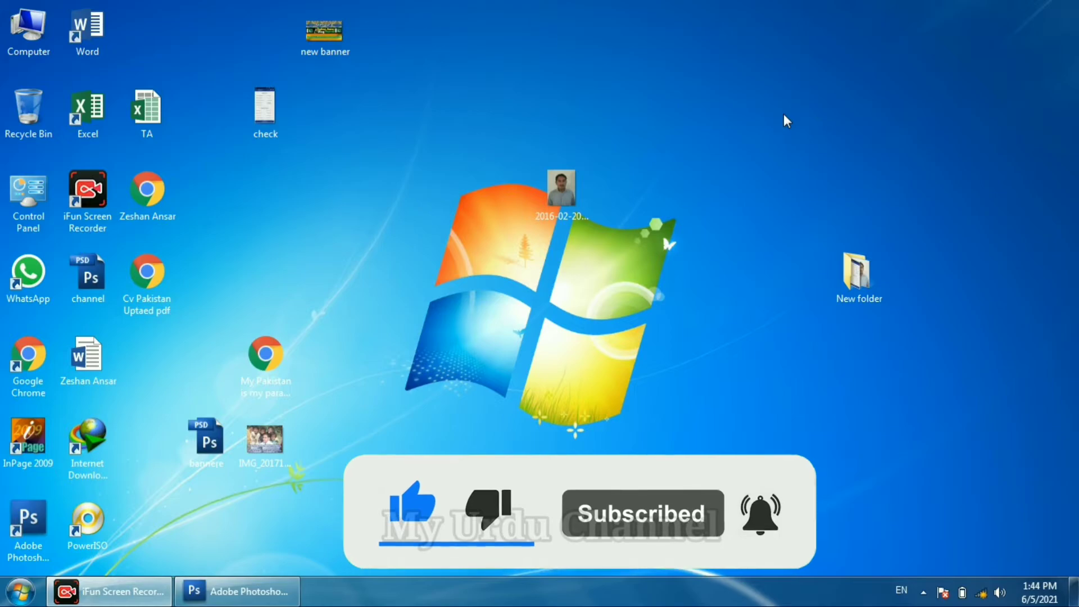
{"action": "left_click", "coordinate": [242, 591]}
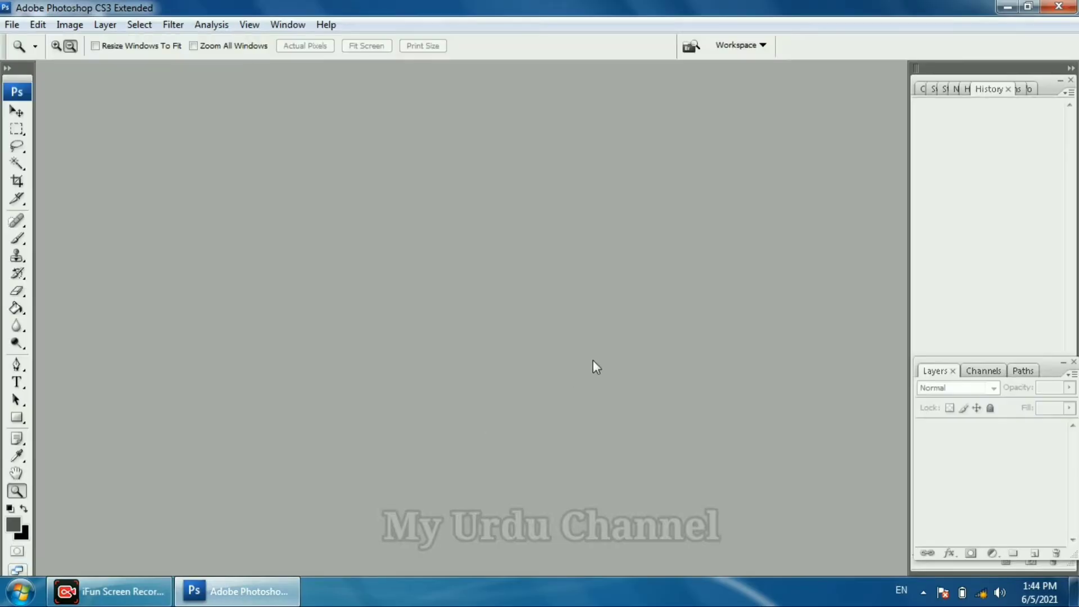
{"action": "left_click", "coordinate": [1005, 8]}
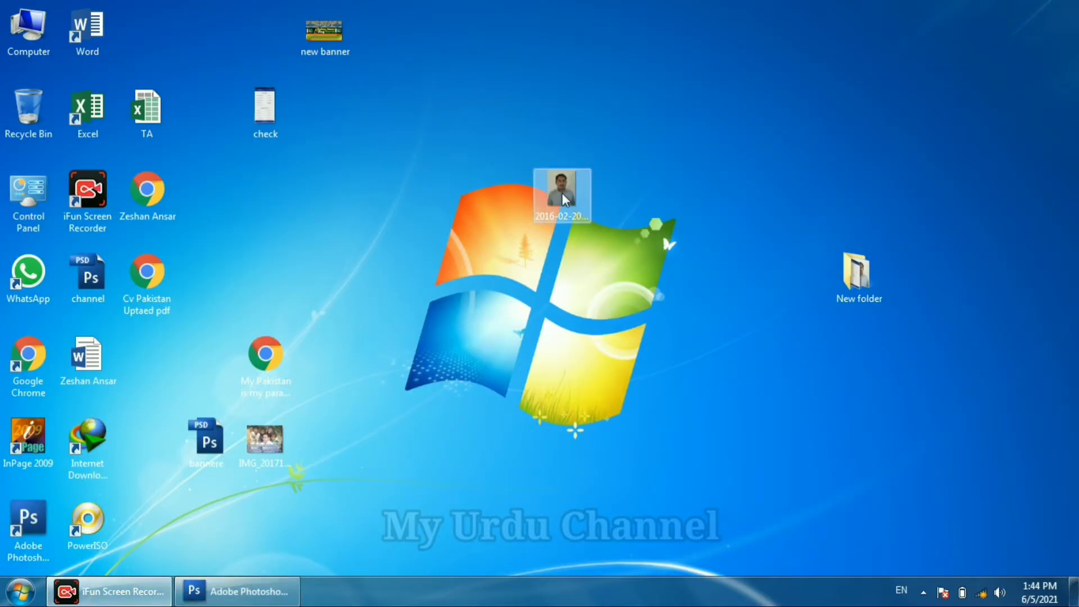
{"action": "left_click_drag", "start_coordinate": [562, 194], "coordinate": [425, 433]}
{"action": "left_click_drag", "start_coordinate": [328, 501], "coordinate": [288, 399]}
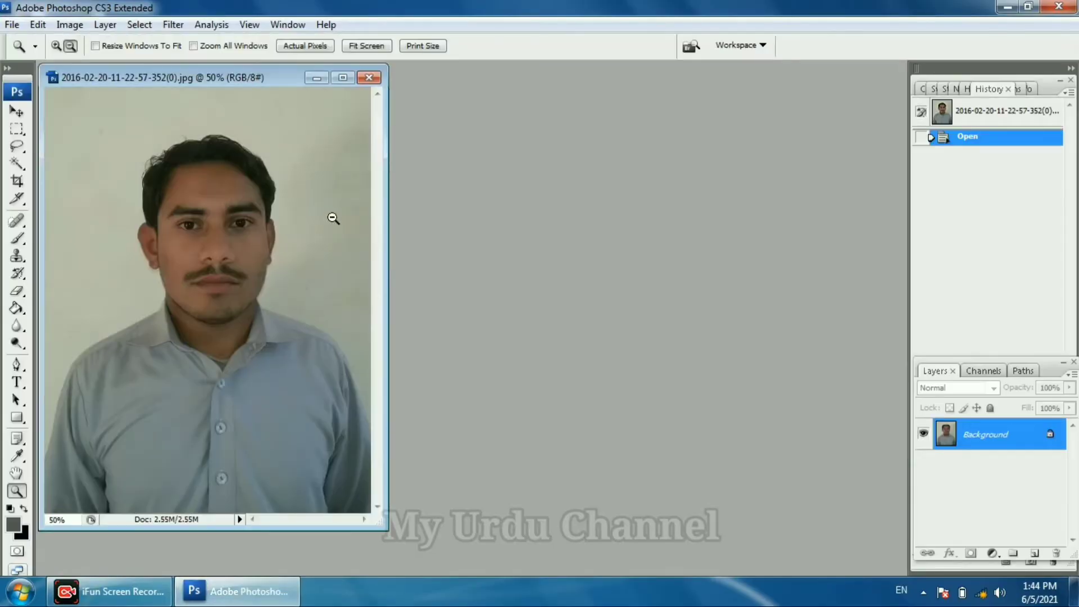
{"action": "left_click", "coordinate": [344, 77]}
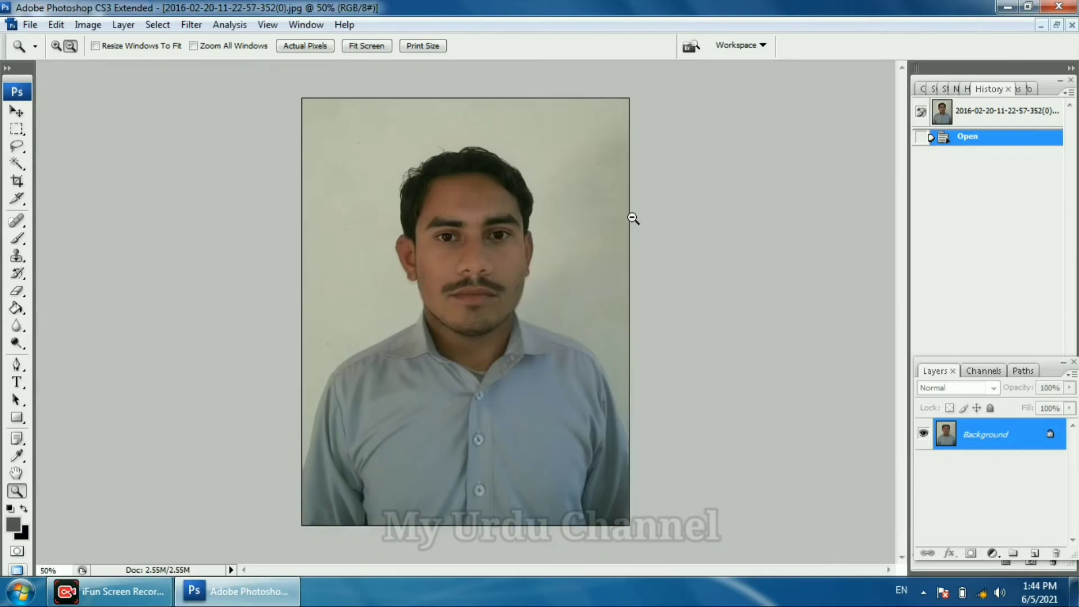
Step: Duplicate the Background layer as "Background copy" in the same document
{"action": "right_click", "coordinate": [969, 438]}
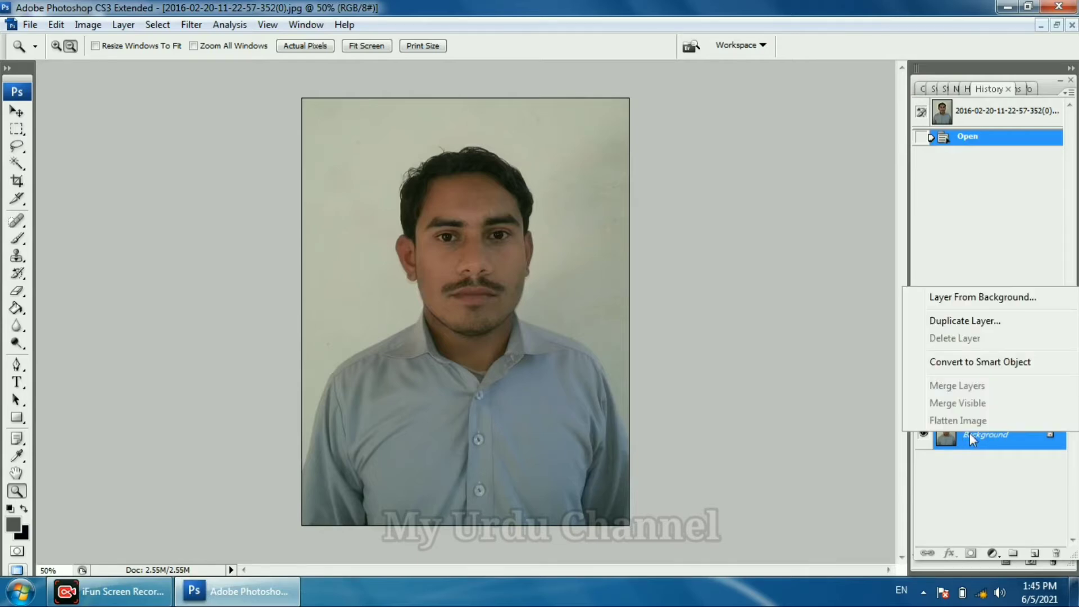
{"action": "left_click", "coordinate": [963, 322]}
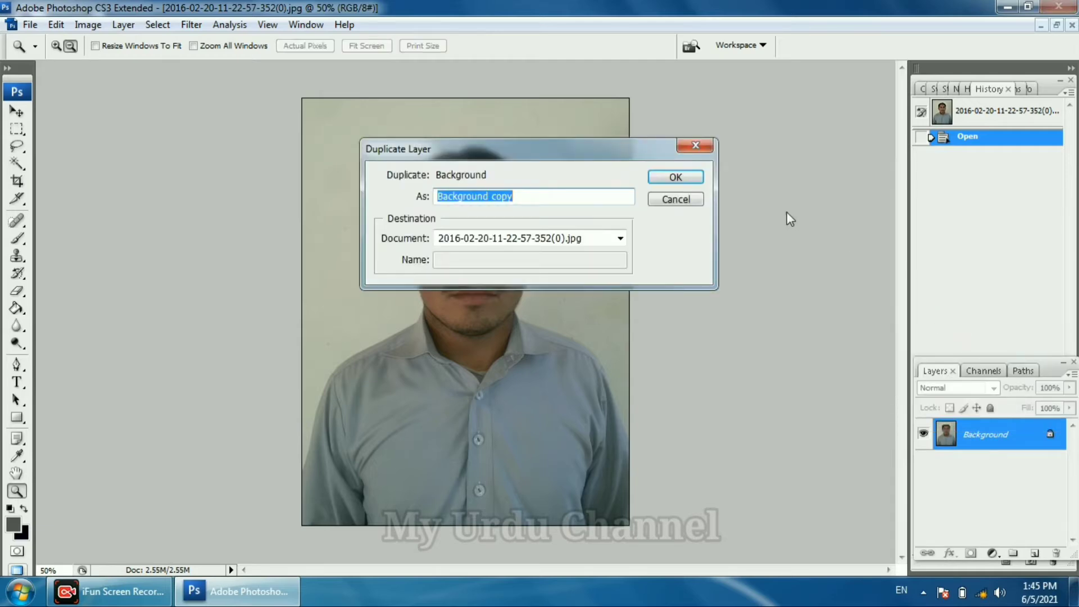
{"action": "left_click", "coordinate": [677, 178]}
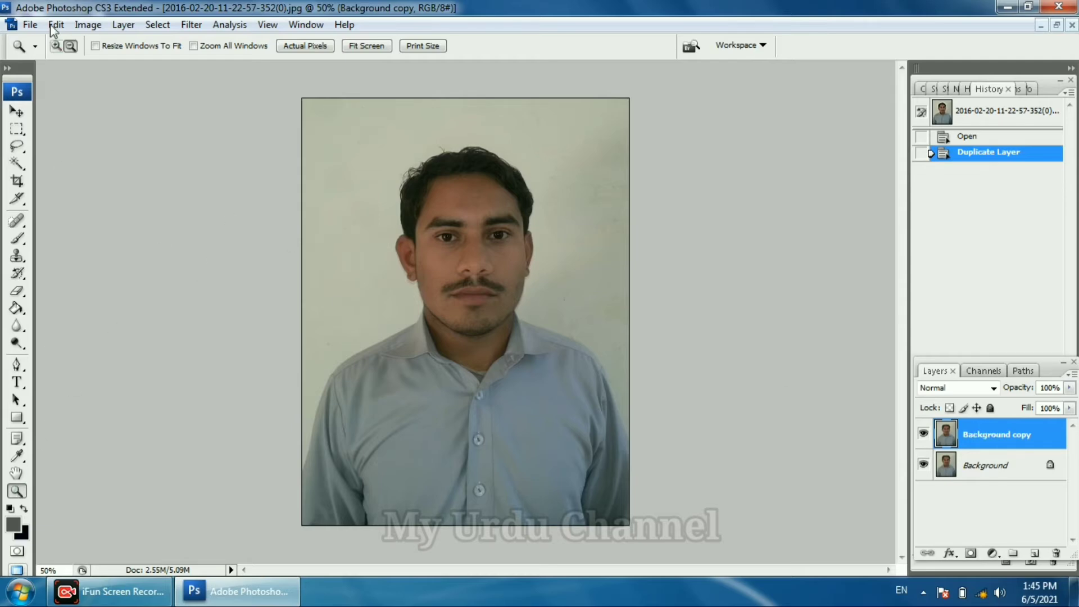
Step: Enter Quick Mask mode on the Background copy layer with the mask color indicating Selected Areas
{"action": "left_click", "coordinate": [776, 267]}
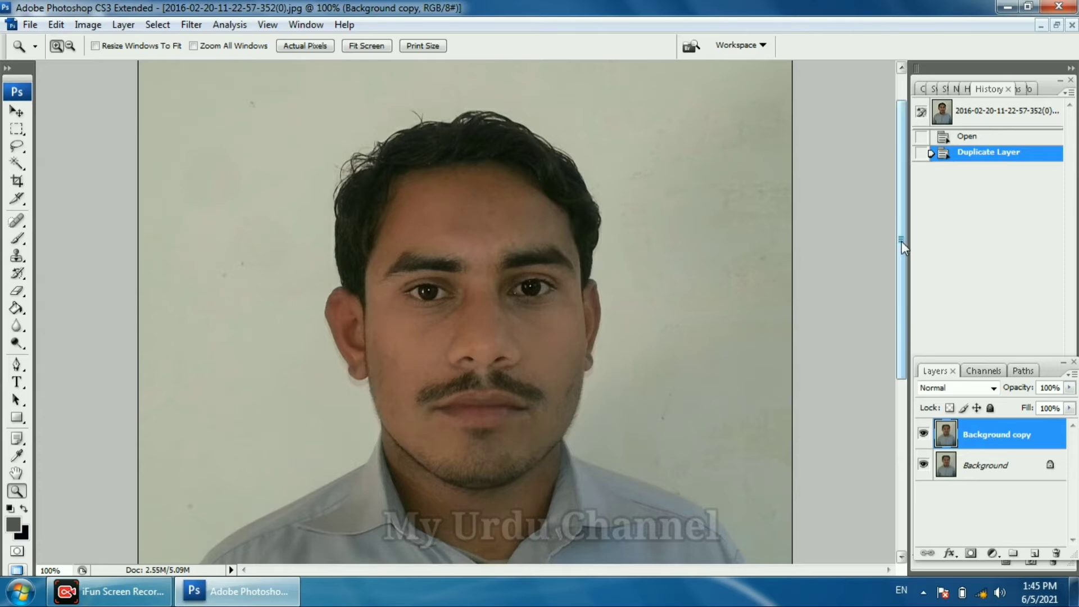
{"action": "mouse_move", "coordinate": [902, 242]}
{"action": "left_mouse_down"}
{"action": "mouse_move", "coordinate": [902, 277]}
{"action": "mouse_move", "coordinate": [902, 263]}
{"action": "left_mouse_up"}
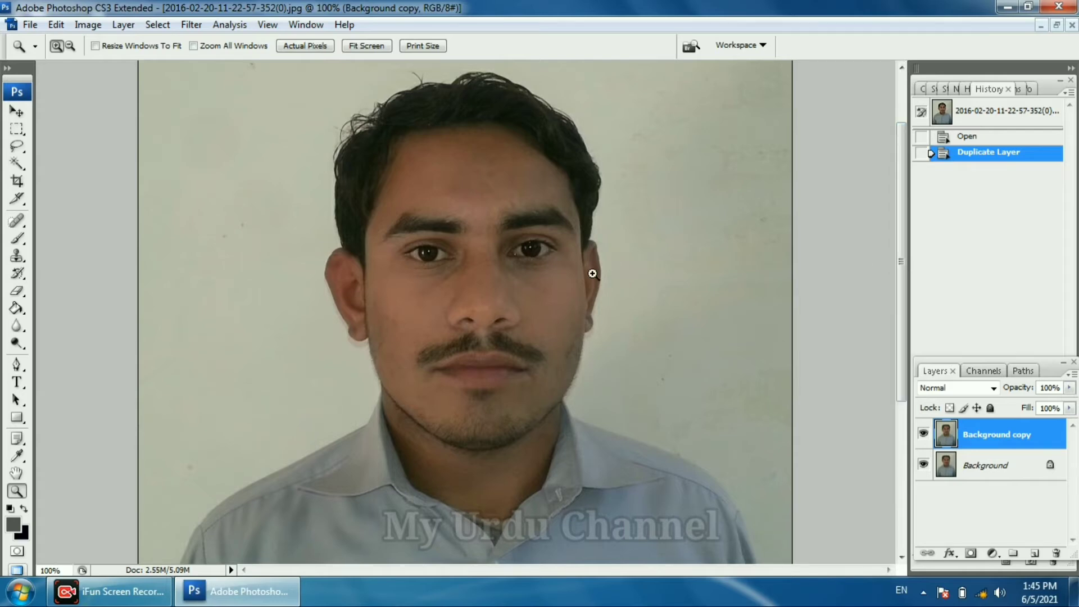
{"action": "left_click", "coordinate": [443, 224]}
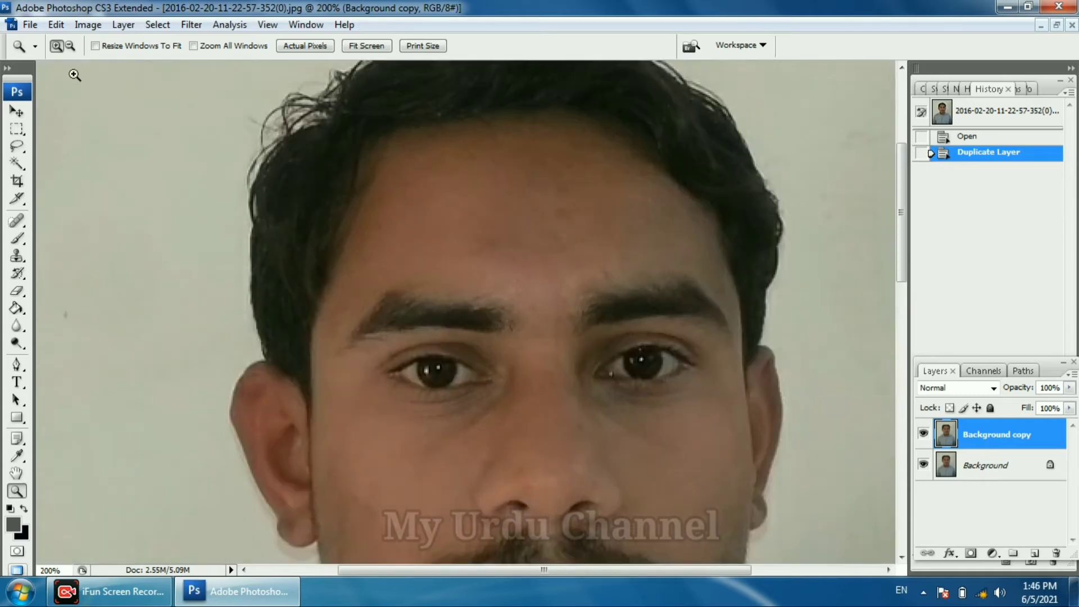
{"action": "left_click", "coordinate": [69, 46]}
{"action": "left_click", "coordinate": [409, 192]}
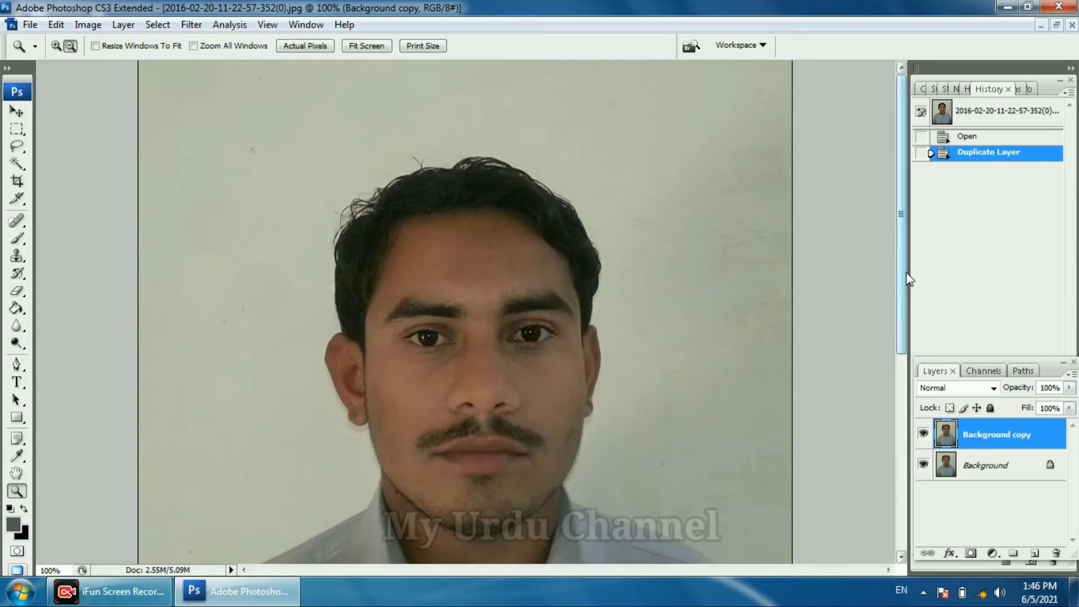
{"action": "left_click_drag", "start_coordinate": [900, 273], "coordinate": [900, 301]}
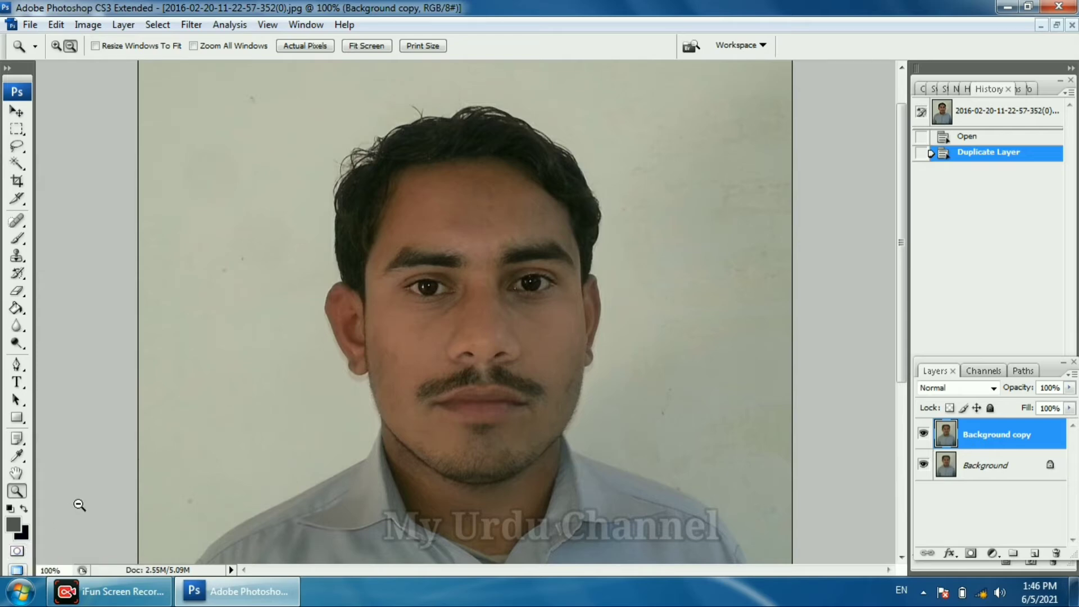
{"action": "double_click", "coordinate": [18, 552]}
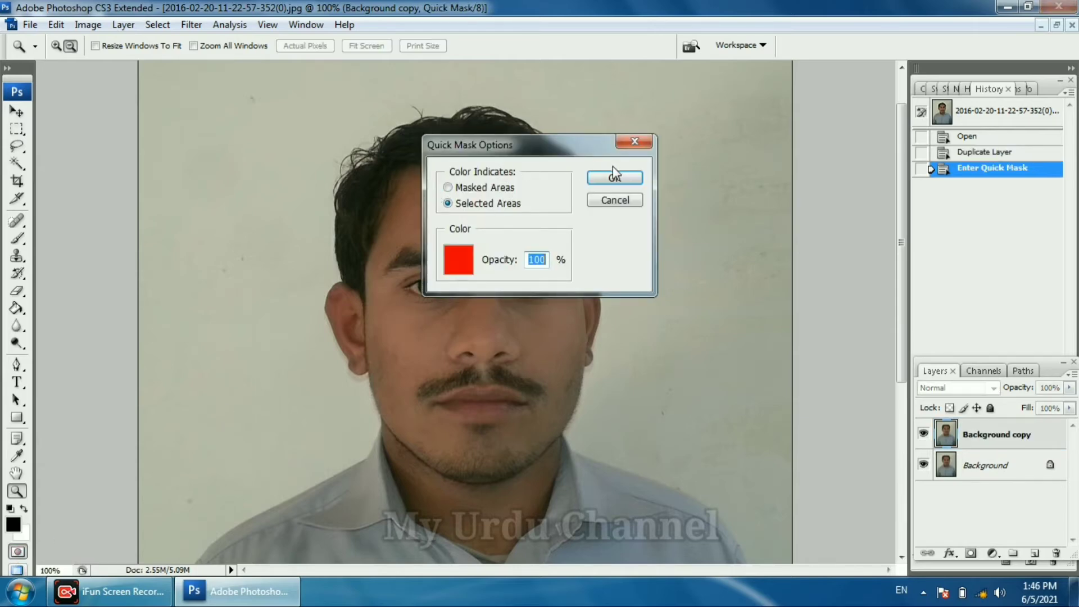
{"action": "left_click", "coordinate": [448, 189]}
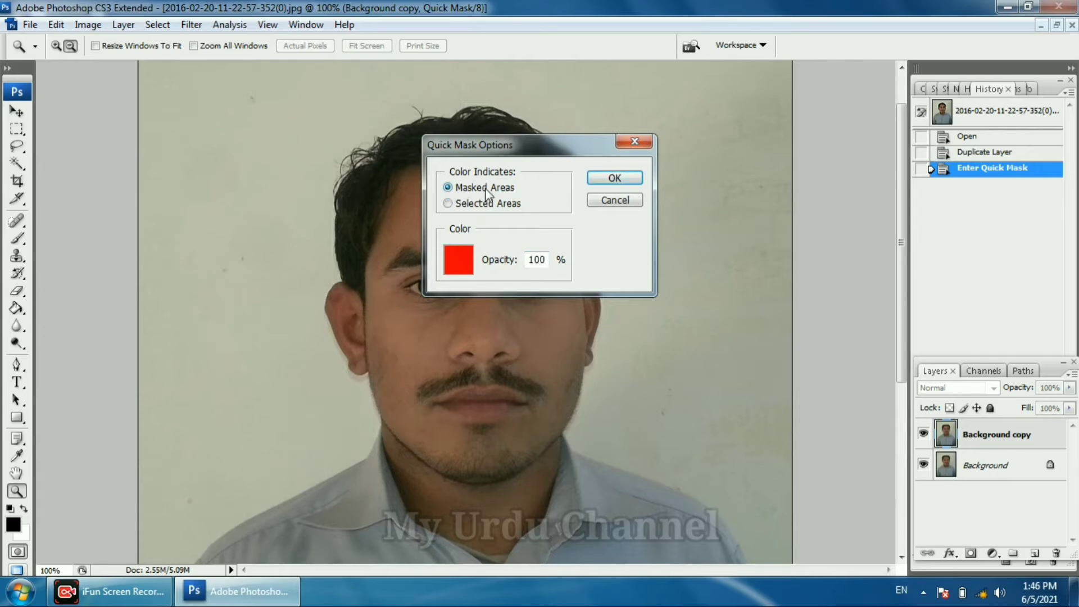
{"action": "left_click", "coordinate": [448, 205]}
{"action": "left_click", "coordinate": [615, 179]}
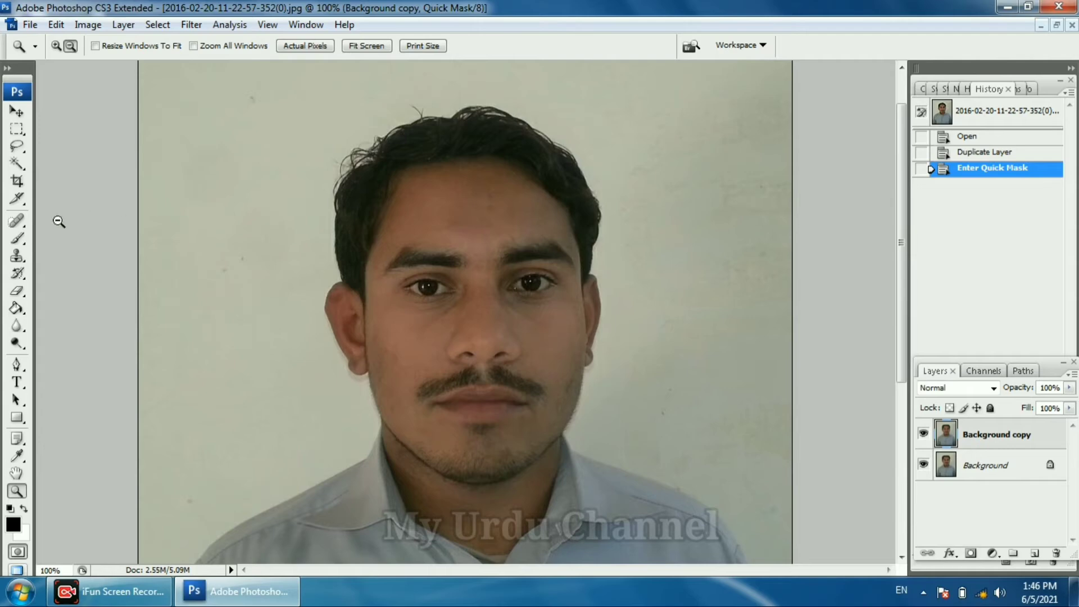
Step: Set up the Brush tool with 100% opacity and 0% hardness
{"action": "left_click", "coordinate": [20, 243]}
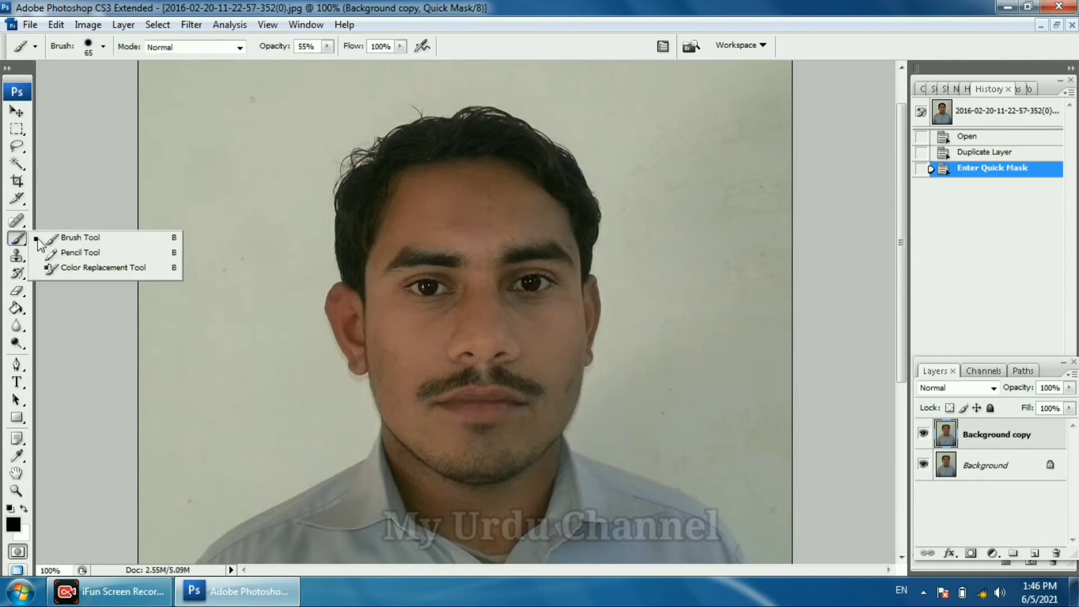
{"action": "left_click", "coordinate": [62, 240]}
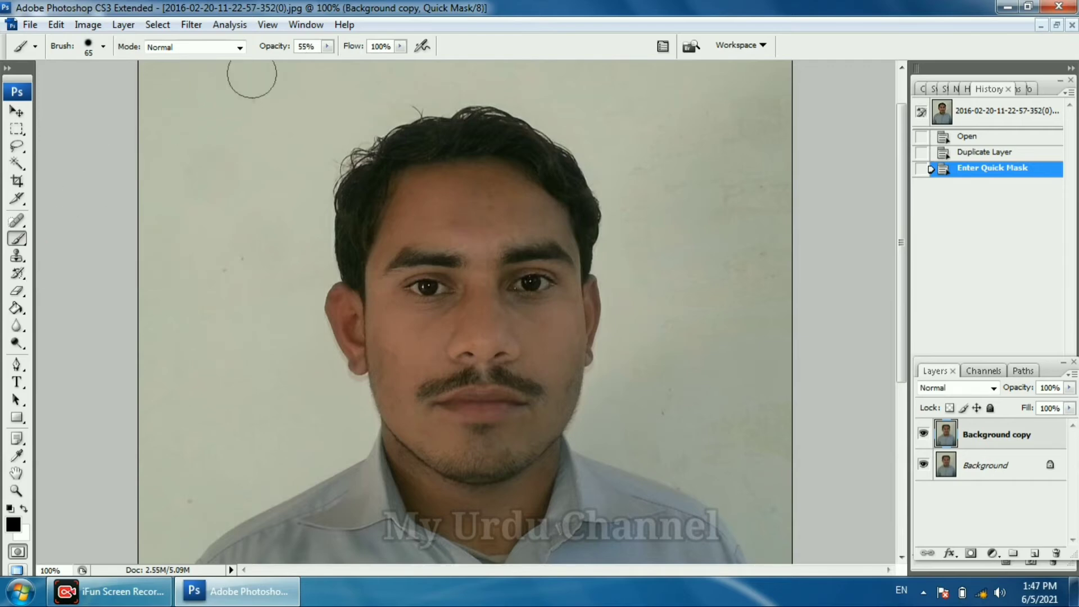
{"action": "left_click", "coordinate": [327, 46]}
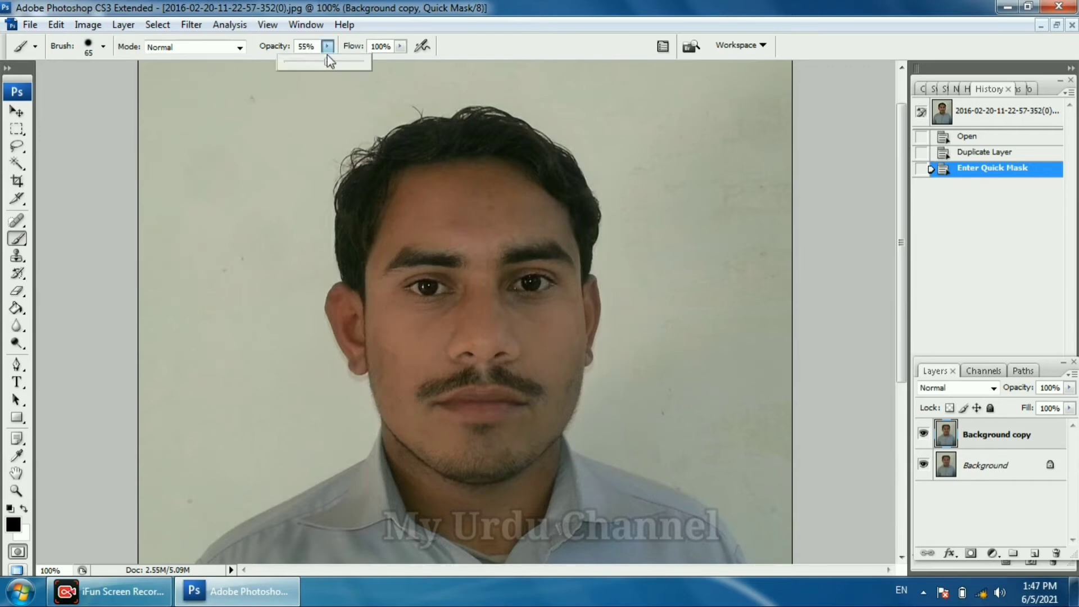
{"action": "left_click_drag", "start_coordinate": [329, 60], "coordinate": [390, 59]}
{"action": "left_click", "coordinate": [103, 49]}
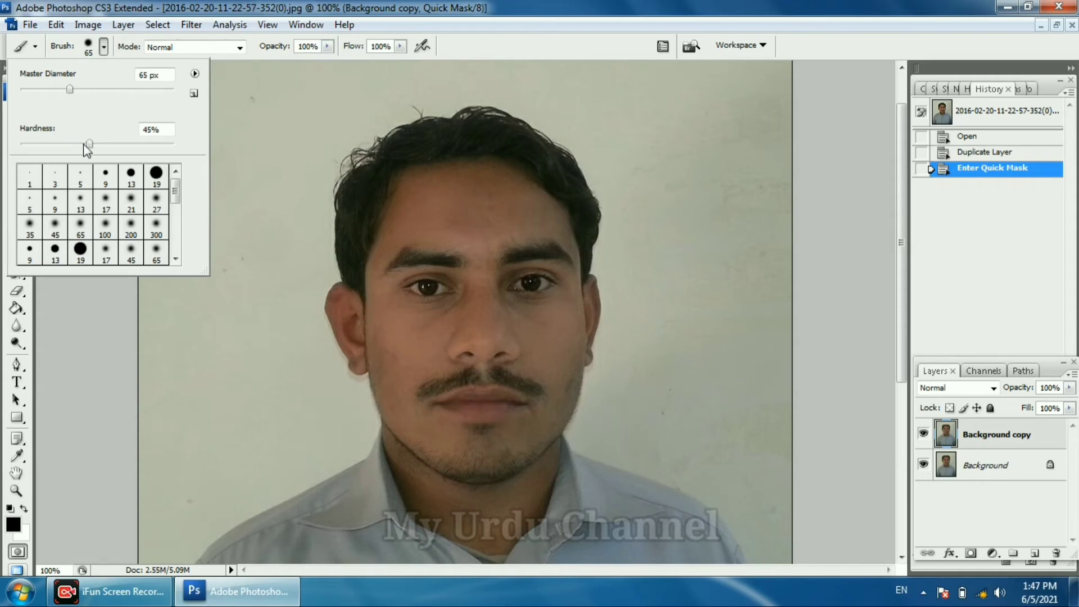
{"action": "left_click_drag", "start_coordinate": [90, 144], "coordinate": [11, 162]}
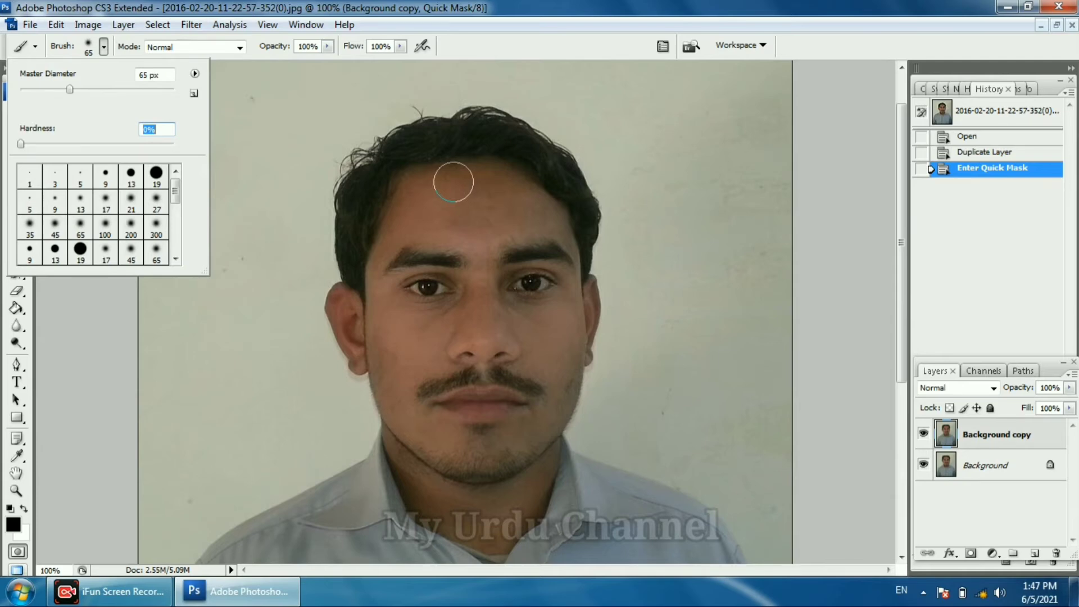
Step: Paint the quick mask over the forehead and the rest of the man's face
{"action": "mouse_move", "coordinate": [454, 181]}
{"action": "left_mouse_down"}
{"action": "mouse_move", "coordinate": [494, 176]}
{"action": "mouse_move", "coordinate": [548, 199]}
{"action": "mouse_move", "coordinate": [557, 217]}
{"action": "mouse_move", "coordinate": [466, 225]}
{"action": "mouse_move", "coordinate": [493, 210]}
{"action": "mouse_move", "coordinate": [486, 200]}
{"action": "mouse_move", "coordinate": [424, 189]}
{"action": "mouse_move", "coordinate": [391, 238]}
{"action": "mouse_move", "coordinate": [414, 220]}
{"action": "mouse_move", "coordinate": [469, 230]}
{"action": "left_mouse_up"}
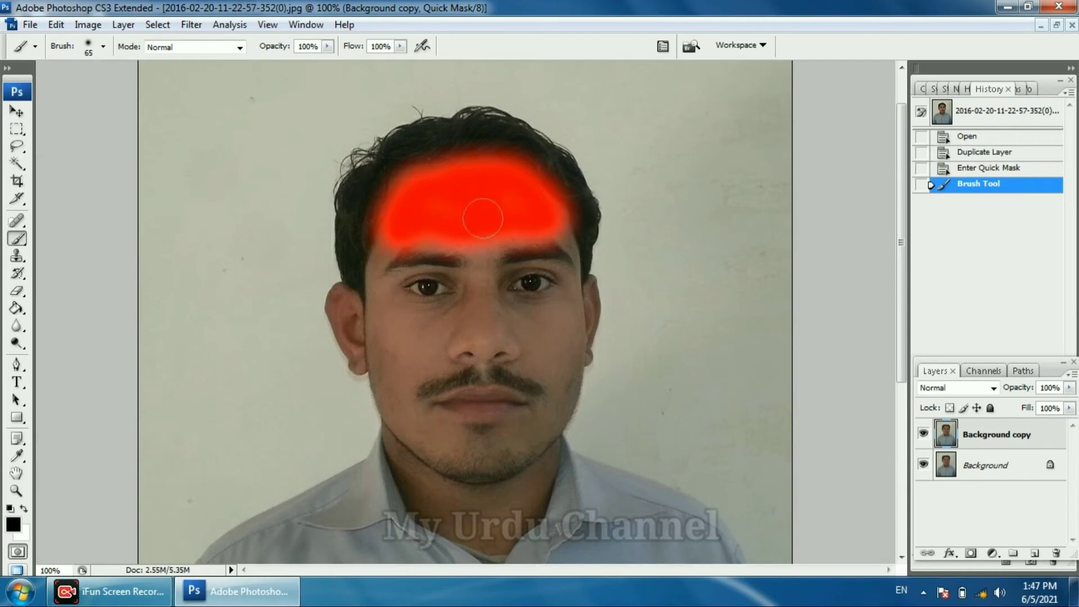
{"action": "mouse_move", "coordinate": [481, 244]}
{"action": "left_mouse_down"}
{"action": "mouse_move", "coordinate": [484, 315]}
{"action": "mouse_move", "coordinate": [420, 341]}
{"action": "mouse_move", "coordinate": [396, 332]}
{"action": "mouse_move", "coordinate": [424, 323]}
{"action": "mouse_move", "coordinate": [396, 329]}
{"action": "mouse_move", "coordinate": [404, 366]}
{"action": "mouse_move", "coordinate": [467, 320]}
{"action": "mouse_move", "coordinate": [541, 311]}
{"action": "mouse_move", "coordinate": [571, 317]}
{"action": "mouse_move", "coordinate": [553, 330]}
{"action": "left_mouse_up"}
{"action": "mouse_move", "coordinate": [413, 222]}
{"action": "left_mouse_down"}
{"action": "mouse_move", "coordinate": [439, 264]}
{"action": "mouse_move", "coordinate": [557, 226]}
{"action": "mouse_move", "coordinate": [537, 273]}
{"action": "mouse_move", "coordinate": [531, 257]}
{"action": "mouse_move", "coordinate": [424, 307]}
{"action": "mouse_move", "coordinate": [390, 254]}
{"action": "mouse_move", "coordinate": [383, 344]}
{"action": "mouse_move", "coordinate": [405, 408]}
{"action": "mouse_move", "coordinate": [558, 329]}
{"action": "mouse_move", "coordinate": [550, 405]}
{"action": "mouse_move", "coordinate": [433, 389]}
{"action": "mouse_move", "coordinate": [530, 345]}
{"action": "mouse_move", "coordinate": [400, 399]}
{"action": "mouse_move", "coordinate": [465, 445]}
{"action": "mouse_move", "coordinate": [551, 392]}
{"action": "mouse_move", "coordinate": [583, 300]}
{"action": "left_mouse_up"}
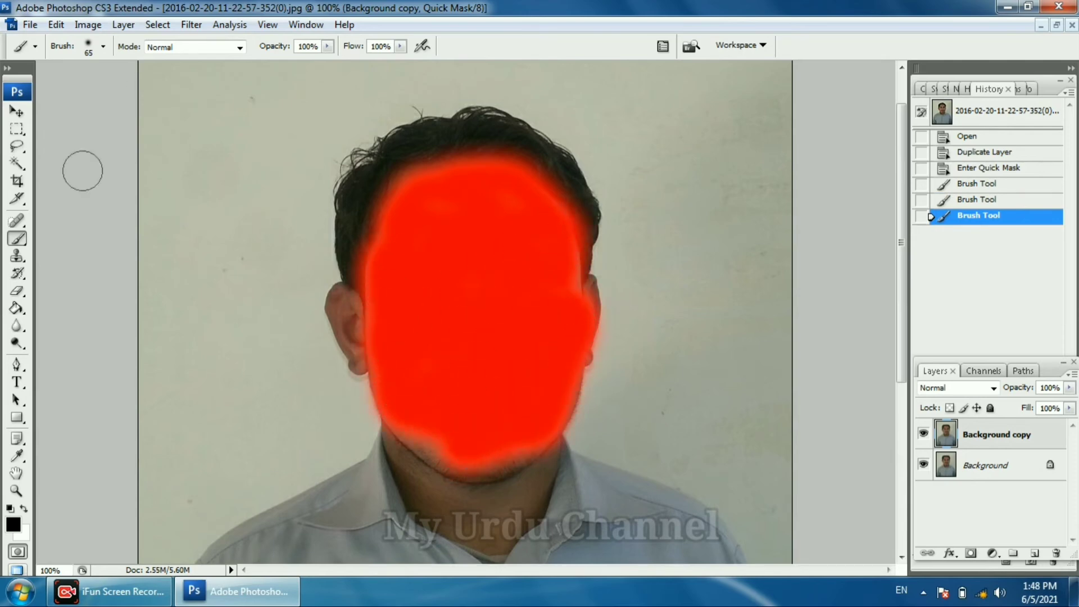
Step: Extend the painted quick mask over the chin and neck down to the shirt collar
{"action": "key", "text": "z"}
{"action": "left_click", "coordinate": [431, 397]}
{"action": "scroll", "coordinate": [431, 397], "scroll_direction": "down", "scroll_amount": 5}
{"action": "left_click", "coordinate": [17, 237]}
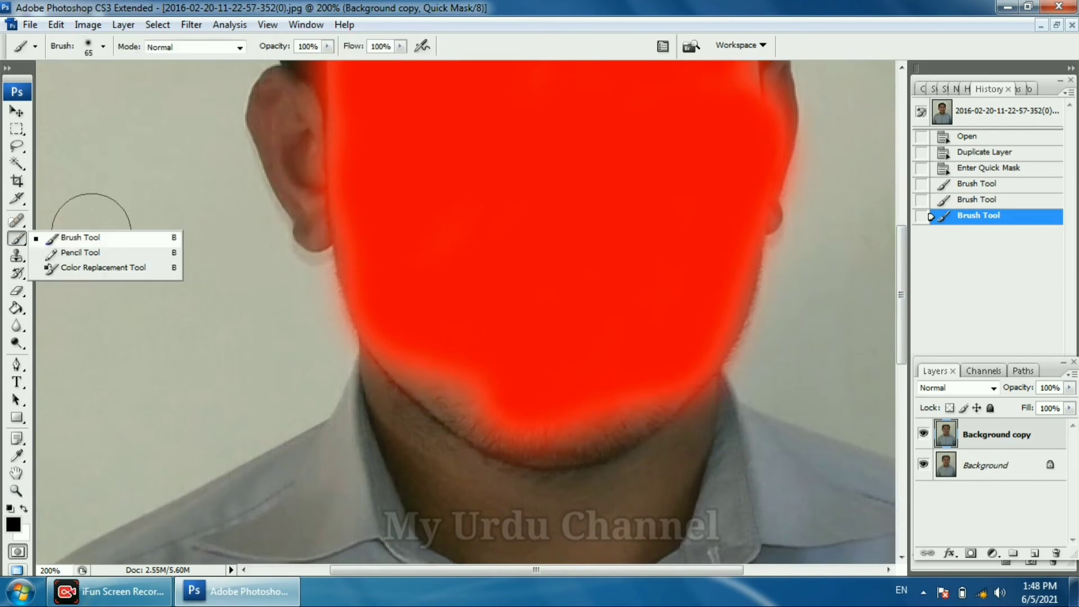
{"action": "left_click", "coordinate": [62, 234]}
{"action": "mouse_move", "coordinate": [557, 420]}
{"action": "left_mouse_down"}
{"action": "mouse_move", "coordinate": [609, 427]}
{"action": "mouse_move", "coordinate": [427, 495]}
{"action": "mouse_move", "coordinate": [636, 534]}
{"action": "left_mouse_up"}
{"action": "scroll", "coordinate": [635, 534], "scroll_direction": "down", "scroll_amount": 5}
{"action": "left_click_drag", "start_coordinate": [463, 285], "coordinate": [596, 343]}
Step: Reduce the brush size to 29 px and paint the mask over both ears and the remaining face and neck edges
{"action": "scroll", "coordinate": [506, 281], "scroll_direction": "up", "scroll_amount": 10}
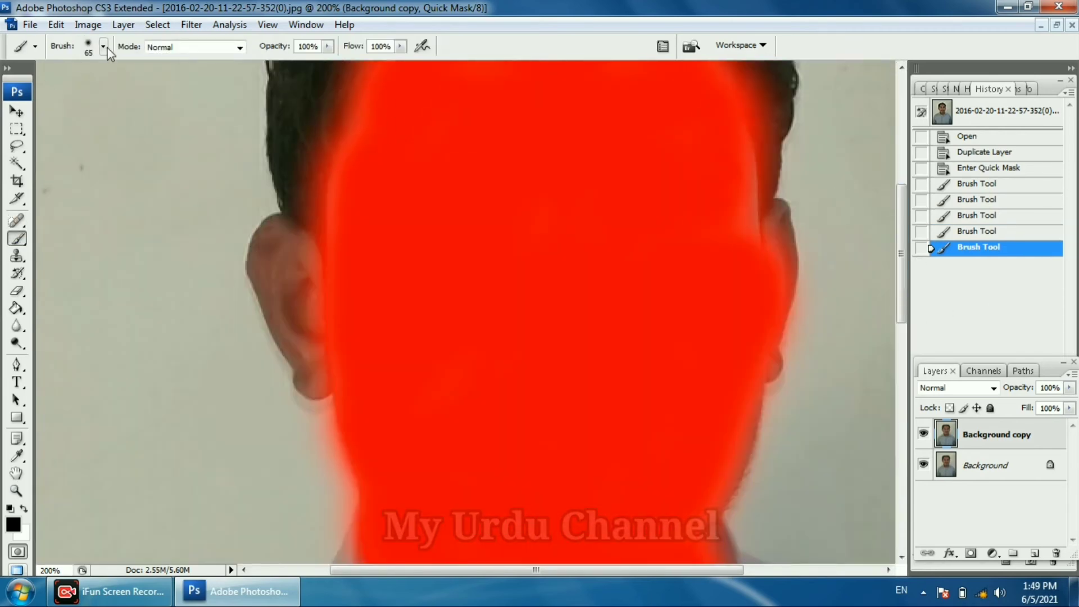
{"action": "left_click", "coordinate": [103, 46]}
{"action": "left_click", "coordinate": [43, 90]}
{"action": "mouse_move", "coordinate": [323, 270]}
{"action": "left_mouse_down"}
{"action": "mouse_move", "coordinate": [265, 244]}
{"action": "mouse_move", "coordinate": [304, 359]}
{"action": "mouse_move", "coordinate": [349, 106]}
{"action": "left_mouse_up"}
{"action": "mouse_move", "coordinate": [731, 132]}
{"action": "left_mouse_down"}
{"action": "mouse_move", "coordinate": [787, 245]}
{"action": "mouse_move", "coordinate": [775, 349]}
{"action": "mouse_move", "coordinate": [713, 534]}
{"action": "left_mouse_up"}
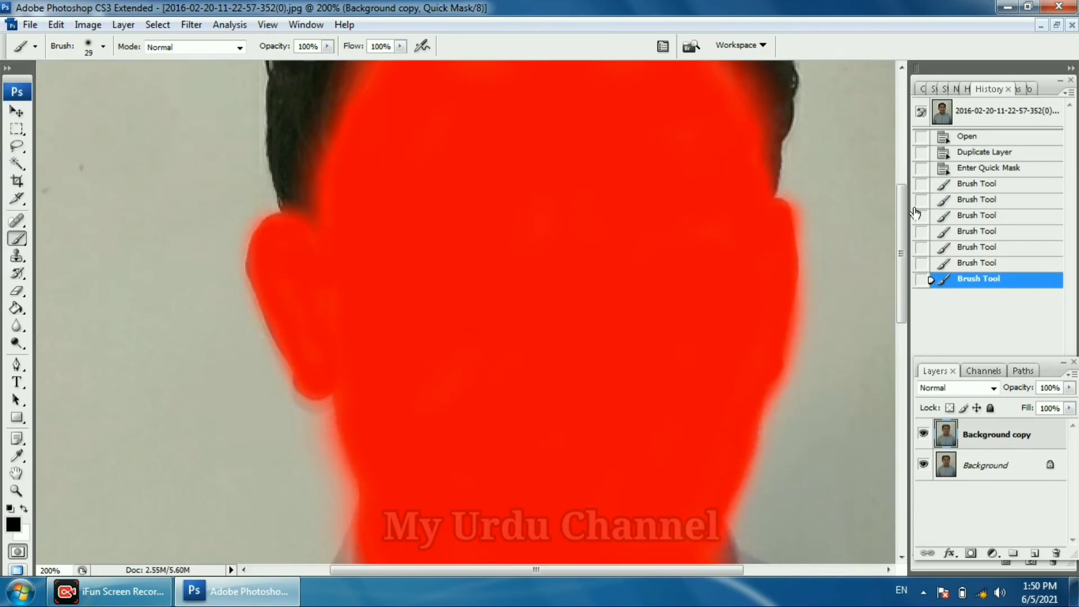
{"action": "left_click_drag", "start_coordinate": [902, 208], "coordinate": [902, 258]}
{"action": "left_click_drag", "start_coordinate": [713, 302], "coordinate": [693, 361]}
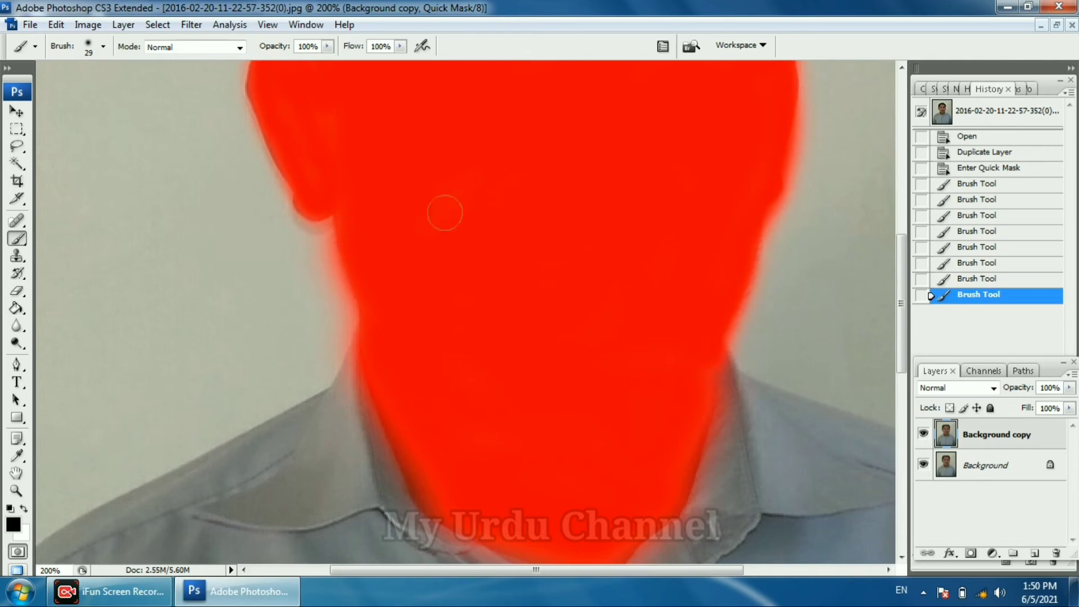
Step: Soften the painted quick mask with a Gaussian Blur, adjusting its radius
{"action": "left_click", "coordinate": [193, 26]}
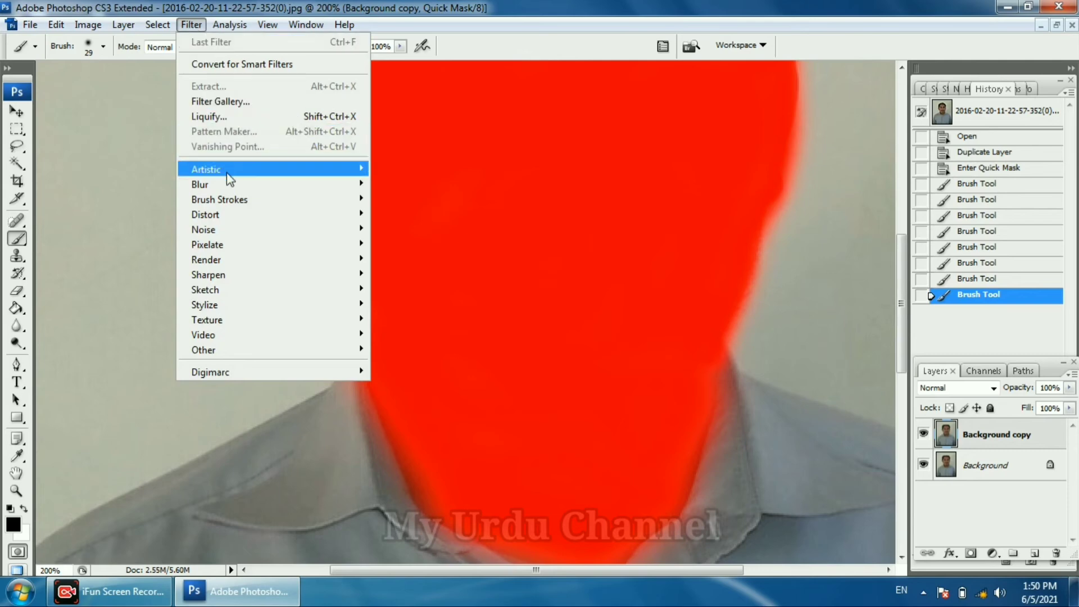
{"action": "mouse_move", "coordinate": [228, 188]}
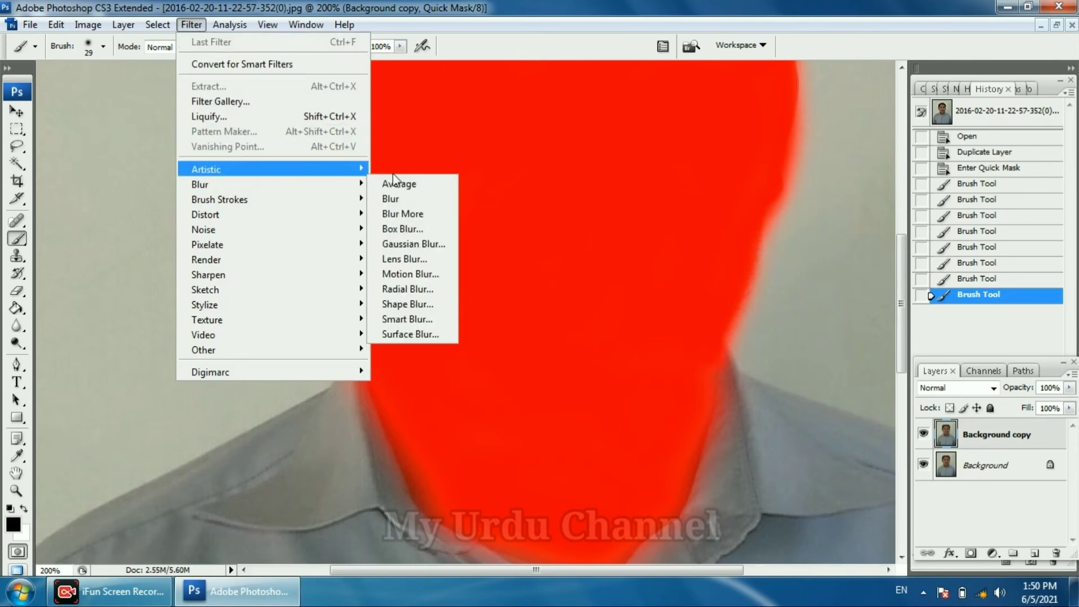
{"action": "mouse_move", "coordinate": [359, 187]}
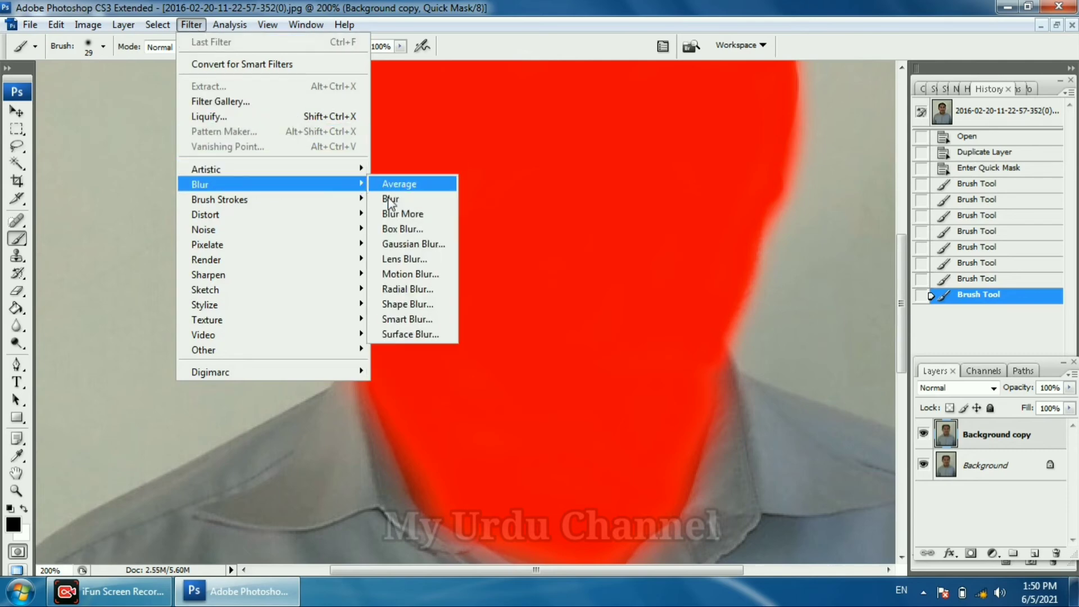
{"action": "left_click", "coordinate": [428, 248]}
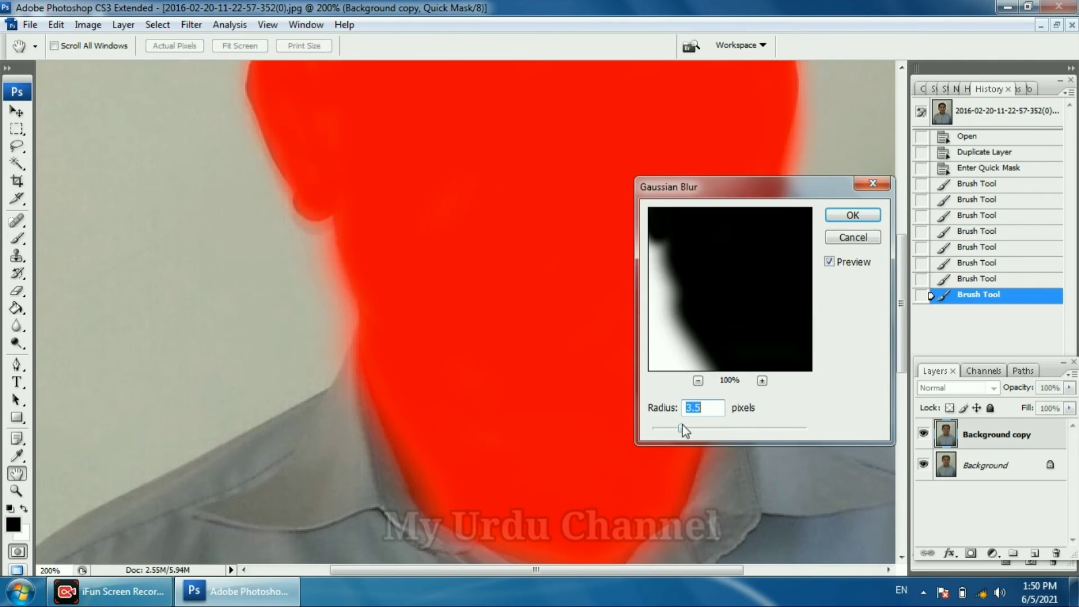
{"action": "left_click_drag", "start_coordinate": [683, 430], "coordinate": [730, 428]}
{"action": "key", "text": "Up"}
{"action": "key", "text": "Up"}
{"action": "left_click", "coordinate": [853, 216]}
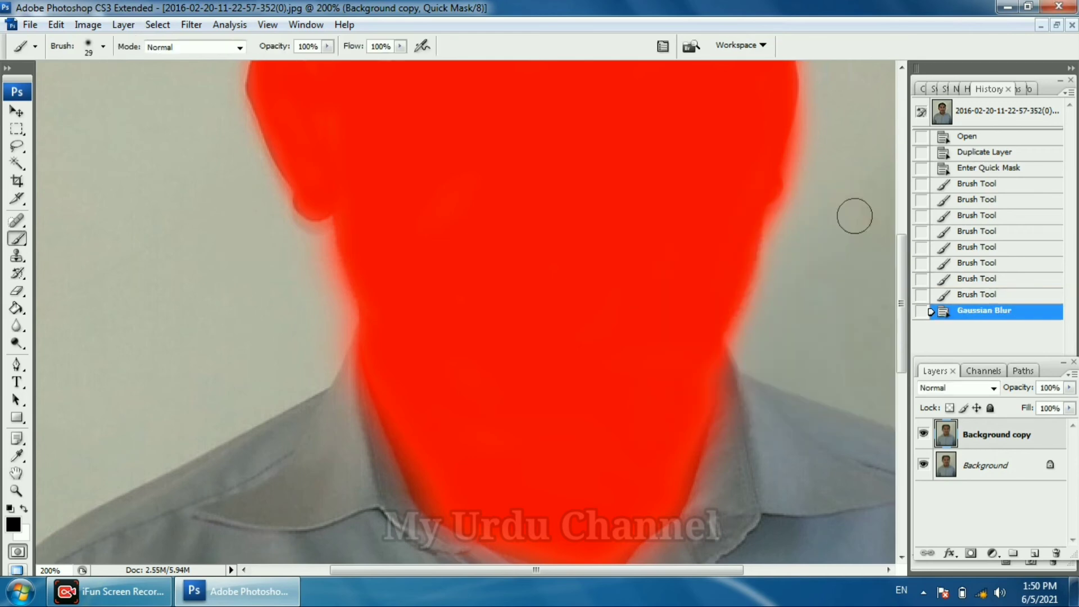
Step: Exit Quick Mask mode to turn the painted face, ears and neck area into a selection
{"action": "left_click", "coordinate": [18, 552]}
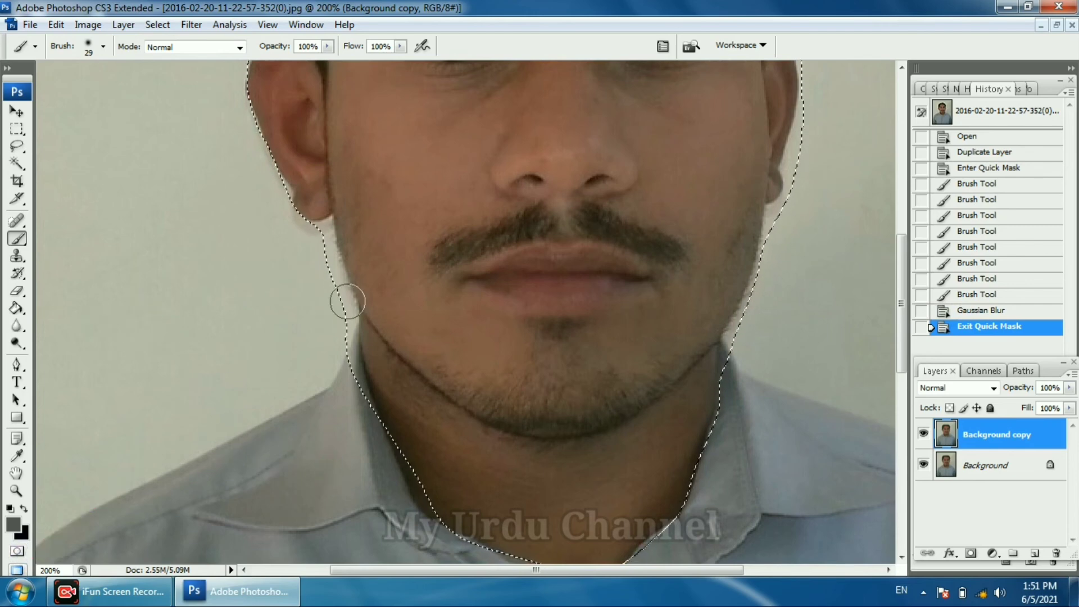
{"action": "left_click", "coordinate": [17, 490]}
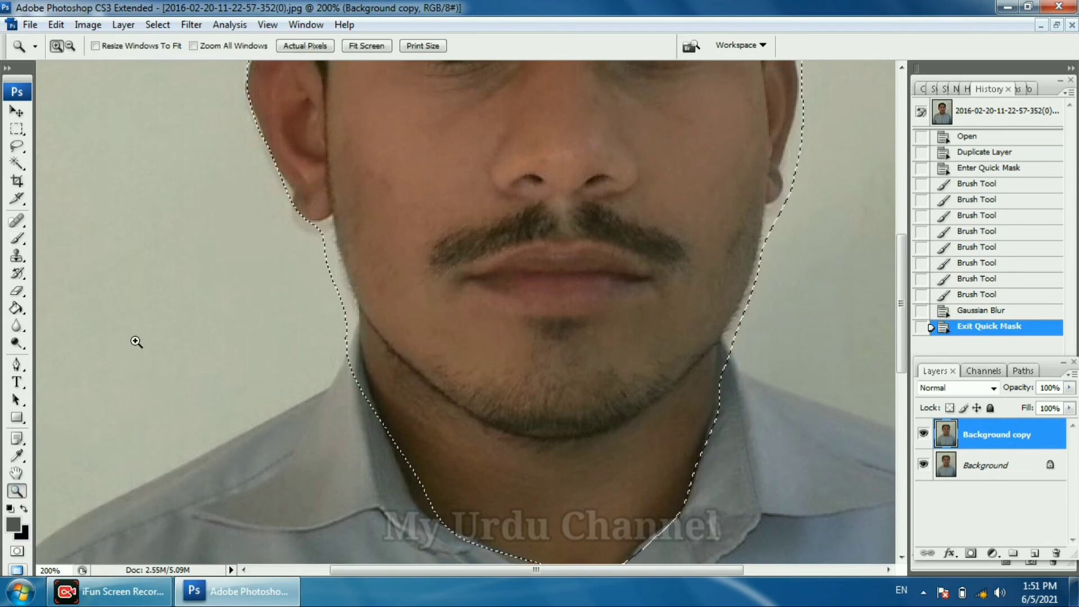
{"action": "left_click", "coordinate": [70, 46]}
{"action": "left_click", "coordinate": [368, 169]}
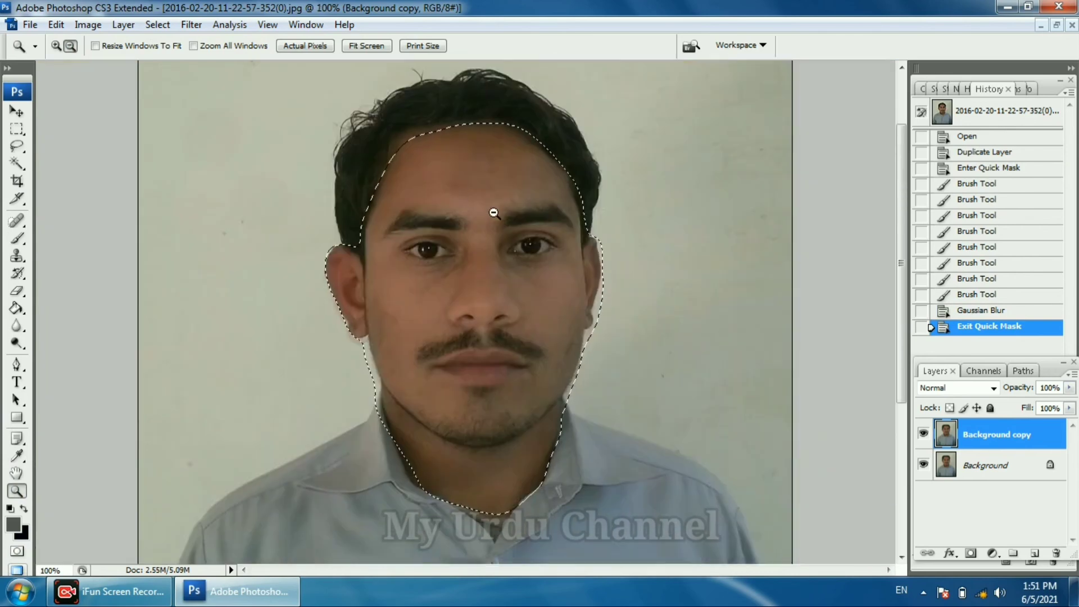
Step: Copy the selected face, ears and neck to a new layer and set that layer's blend mode to Screen
{"action": "left_click", "coordinate": [514, 240]}
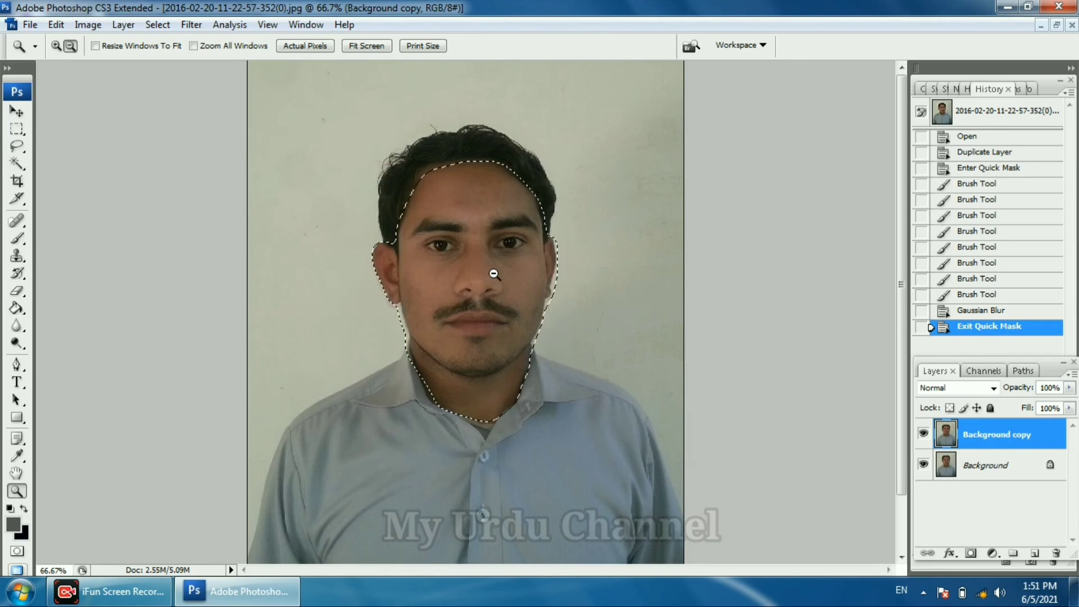
{"action": "key", "text": "ctrl+j"}
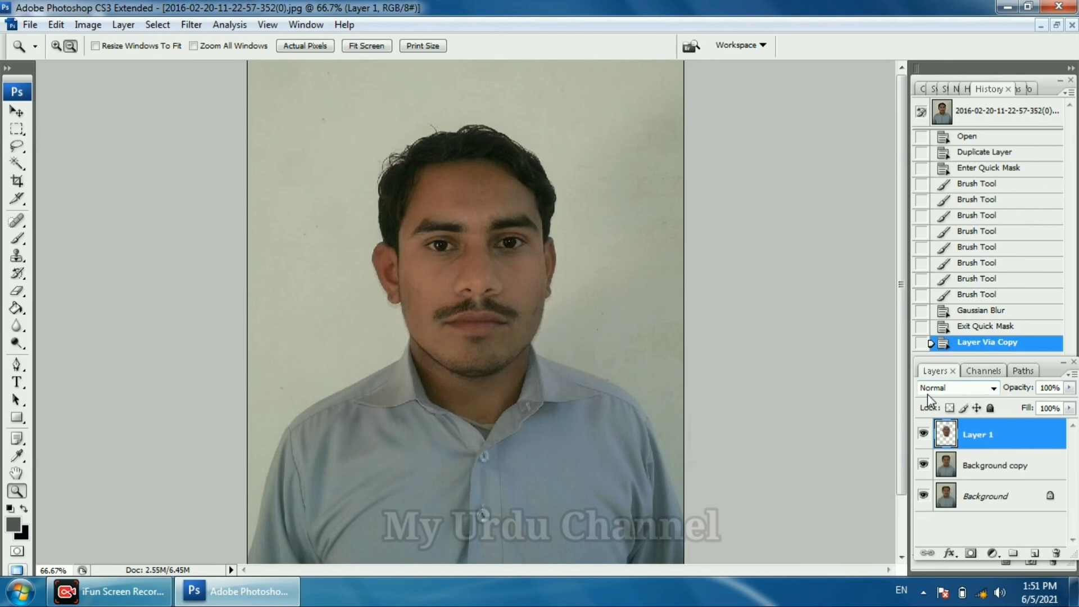
{"action": "left_click", "coordinate": [994, 389]}
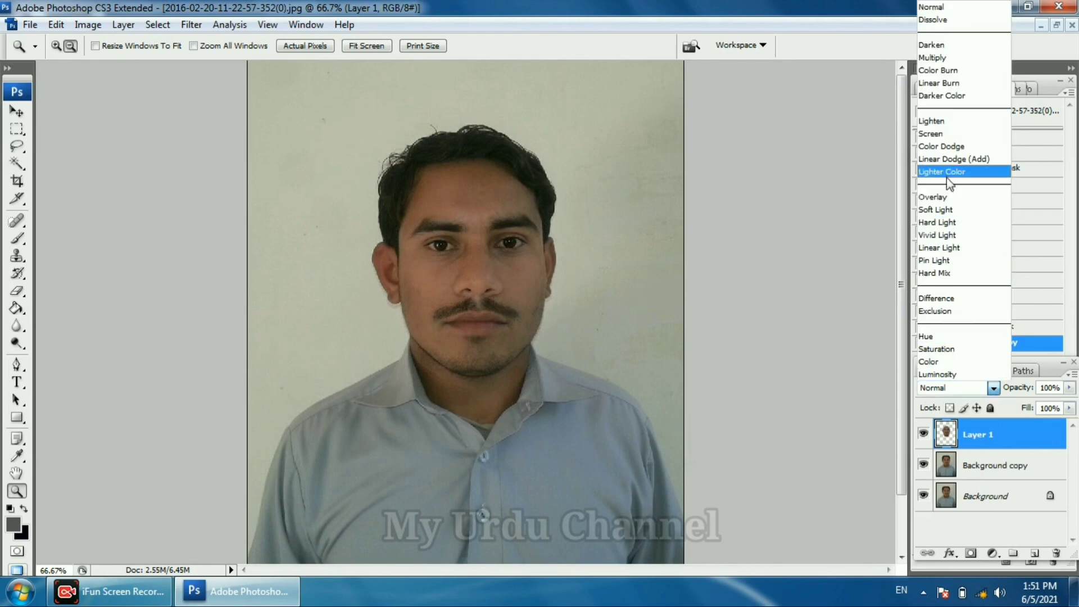
{"action": "left_click", "coordinate": [939, 136]}
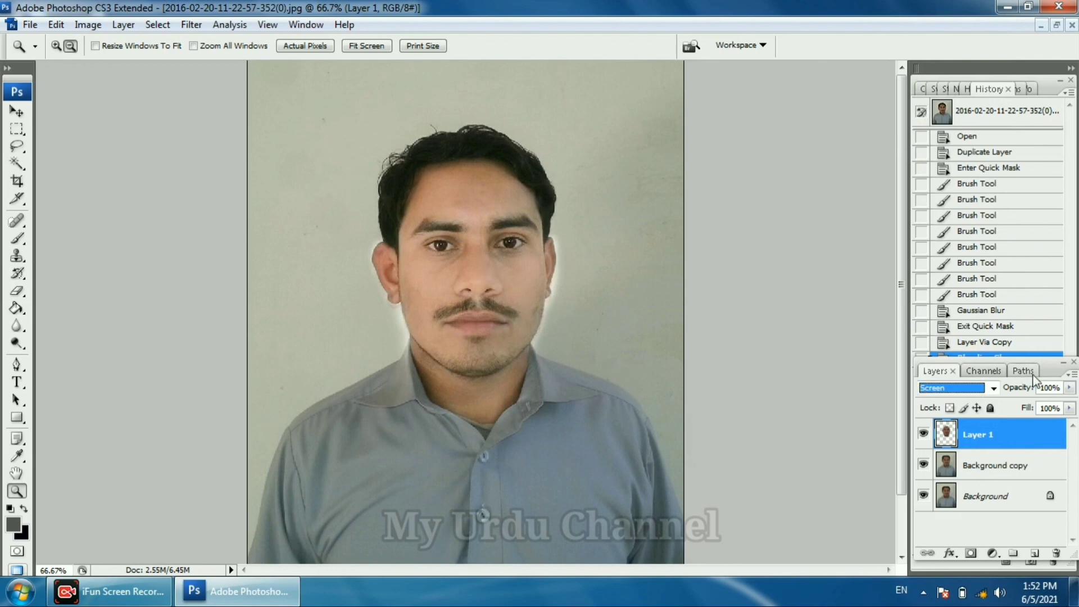
Step: Try different opacities on the Screen-blended face layer, from 76% down to 0%, and set it to about 84%
{"action": "left_click", "coordinate": [1069, 388]}
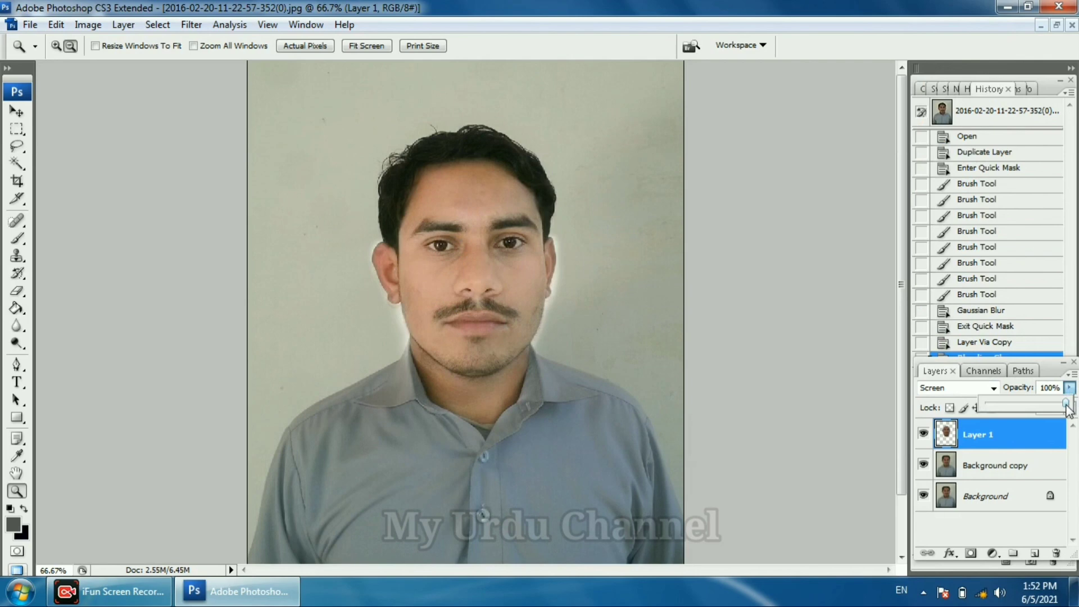
{"action": "left_click_drag", "start_coordinate": [1066, 410], "coordinate": [1050, 415]}
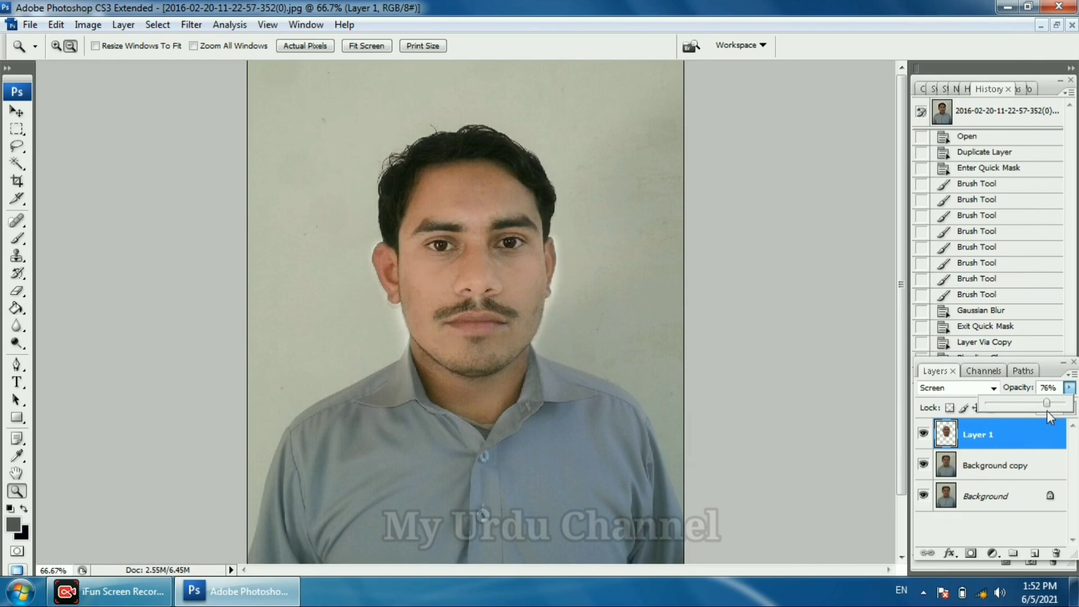
{"action": "left_click_drag", "start_coordinate": [1048, 412], "coordinate": [970, 414]}
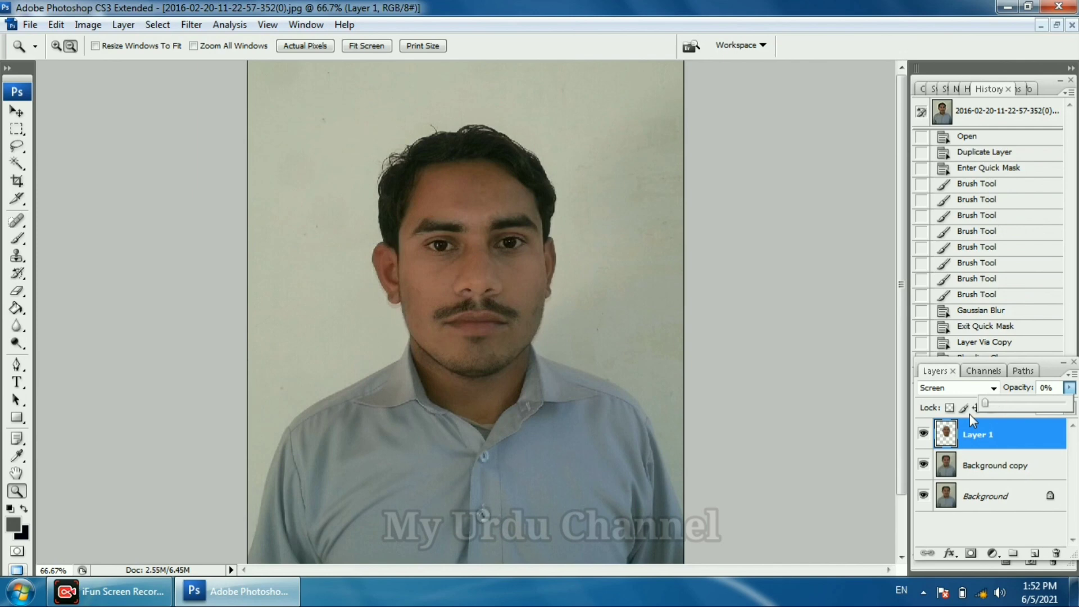
{"action": "left_click_drag", "start_coordinate": [969, 414], "coordinate": [1057, 415]}
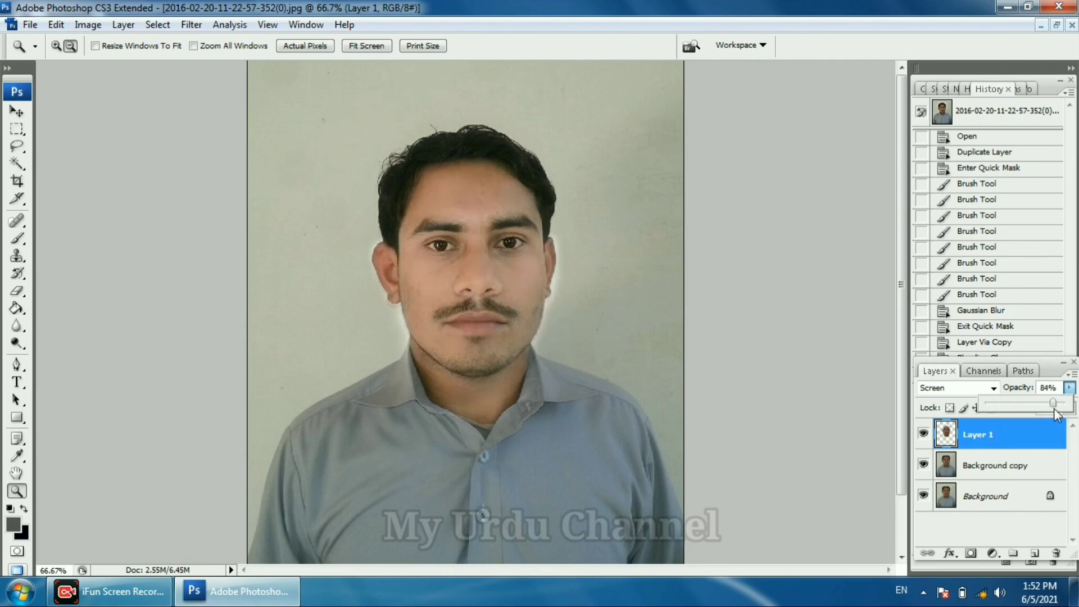